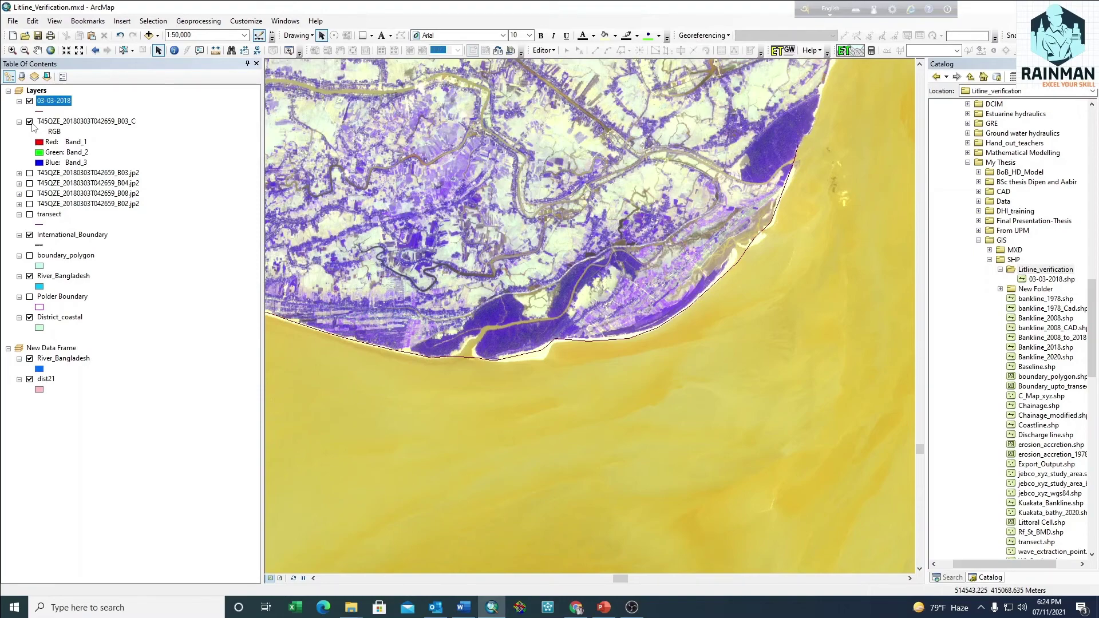
# - Turn off the T45QZE RGB composite layer so only the vector coastal layers show
pyautogui.click(30, 122)
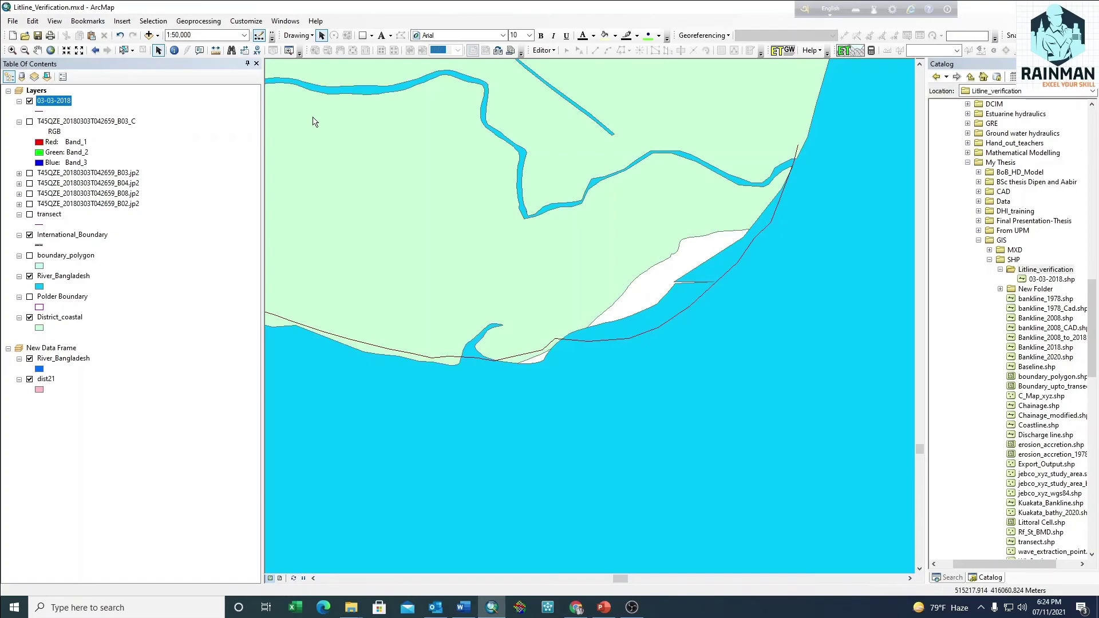
# - In Add Data, browse to the S2A_OPER scene's GRANULE tile IMG_DATA folder
pyautogui.click(149, 35)
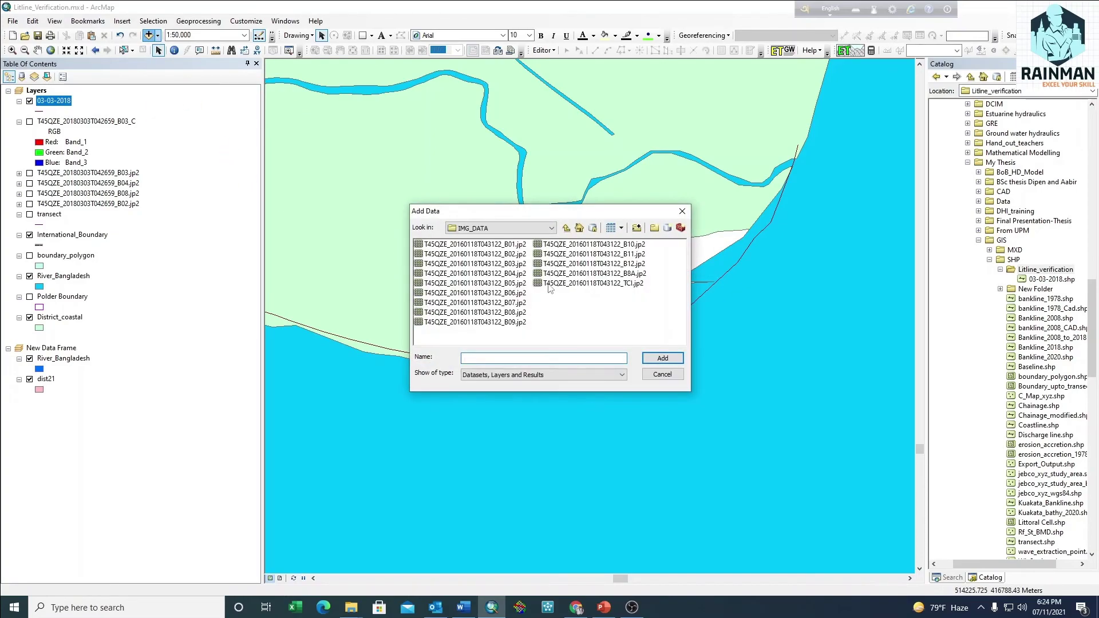
pyautogui.click(567, 228)
pyautogui.click(566, 228)
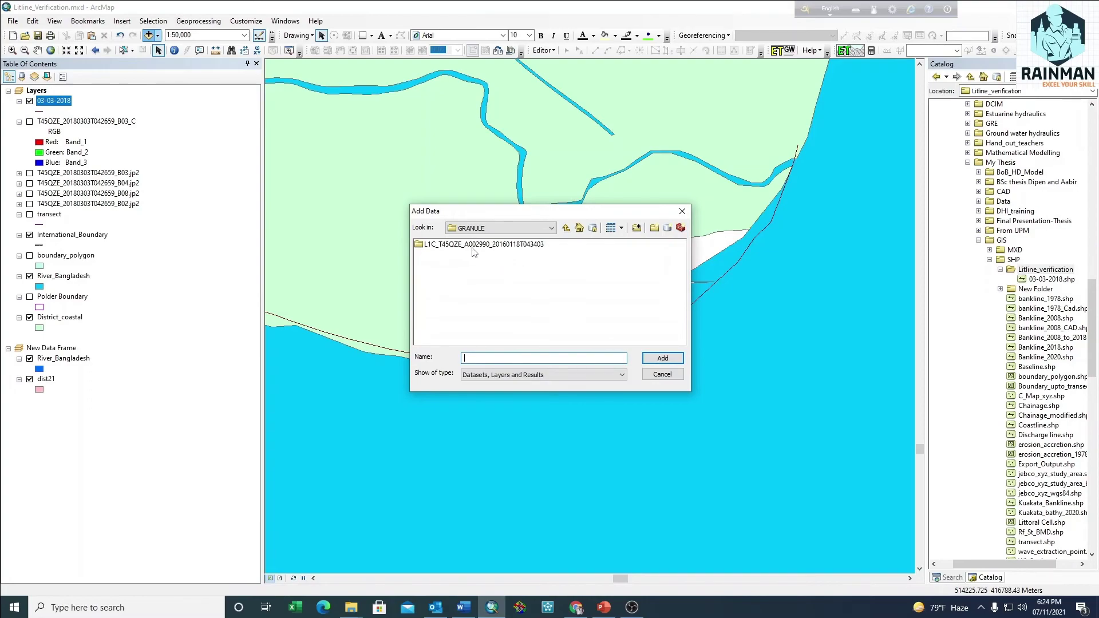
pyautogui.click(566, 227)
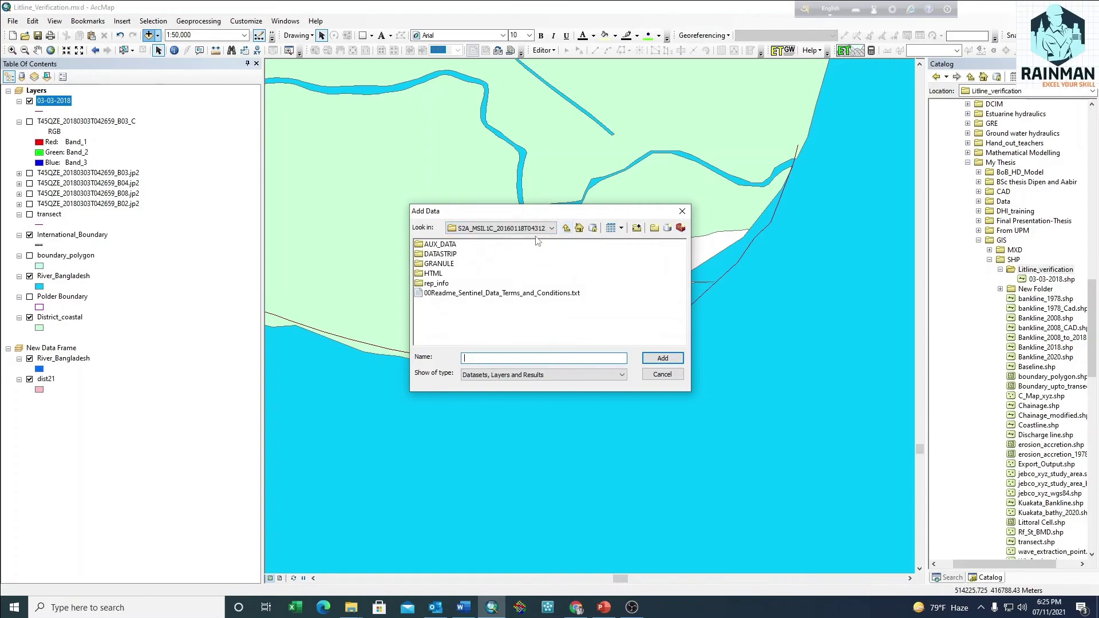
pyautogui.click(566, 227)
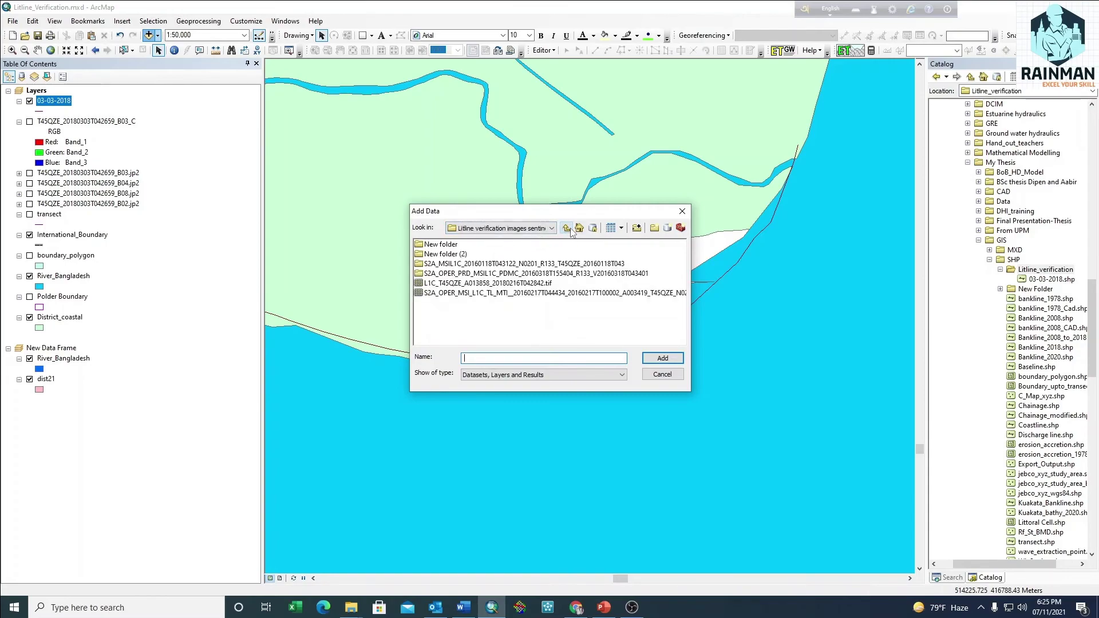
pyautogui.doubleClick(493, 274)
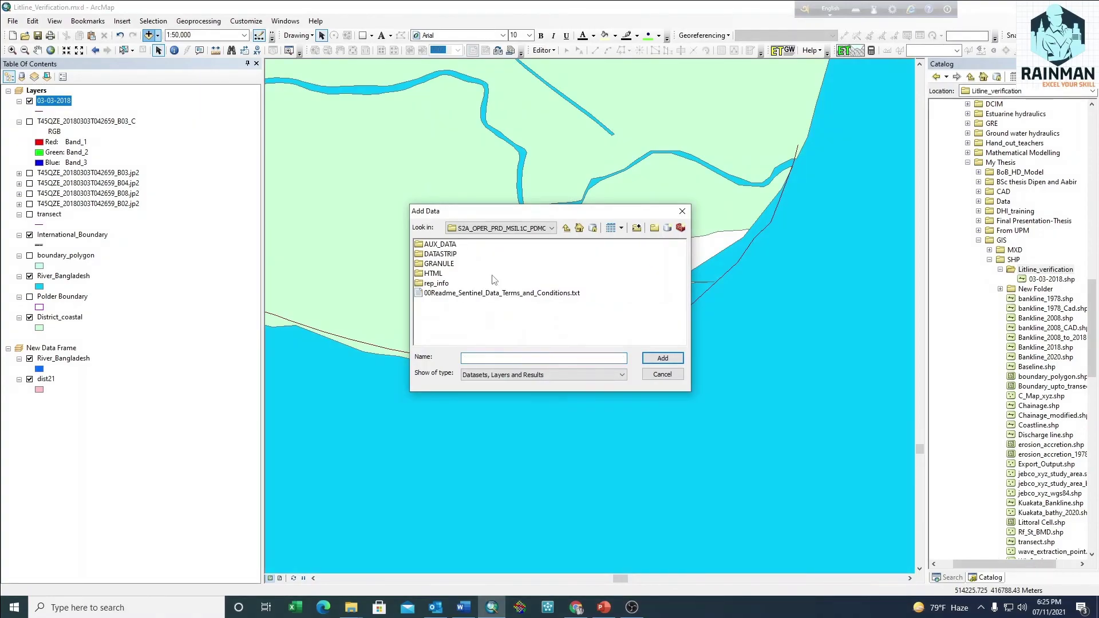
pyautogui.doubleClick(440, 264)
pyautogui.doubleClick(445, 244)
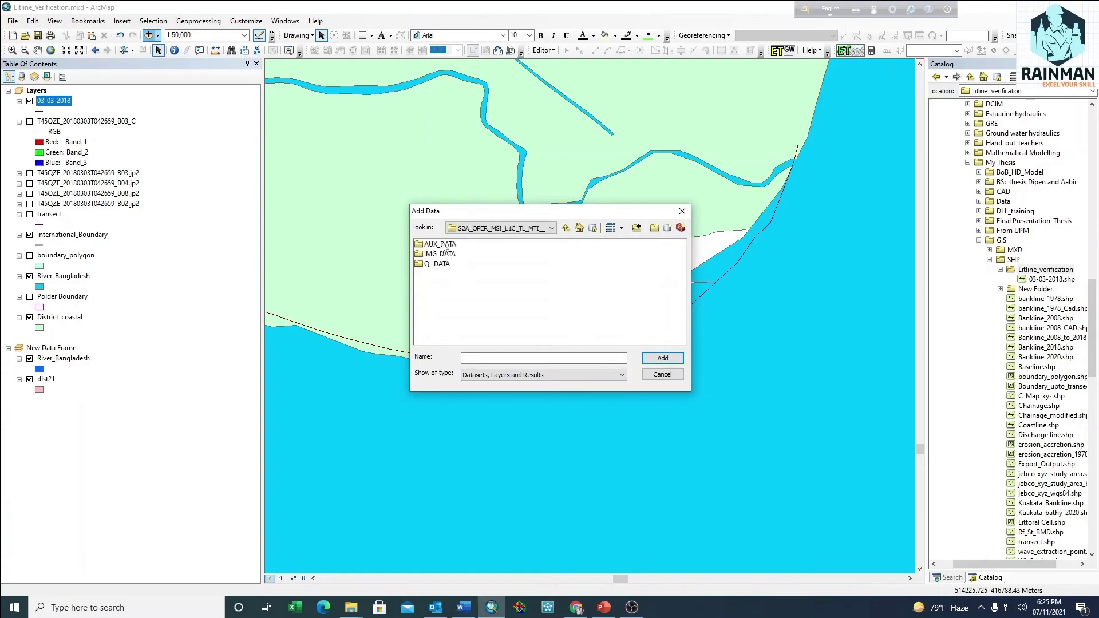
pyautogui.doubleClick(438, 255)
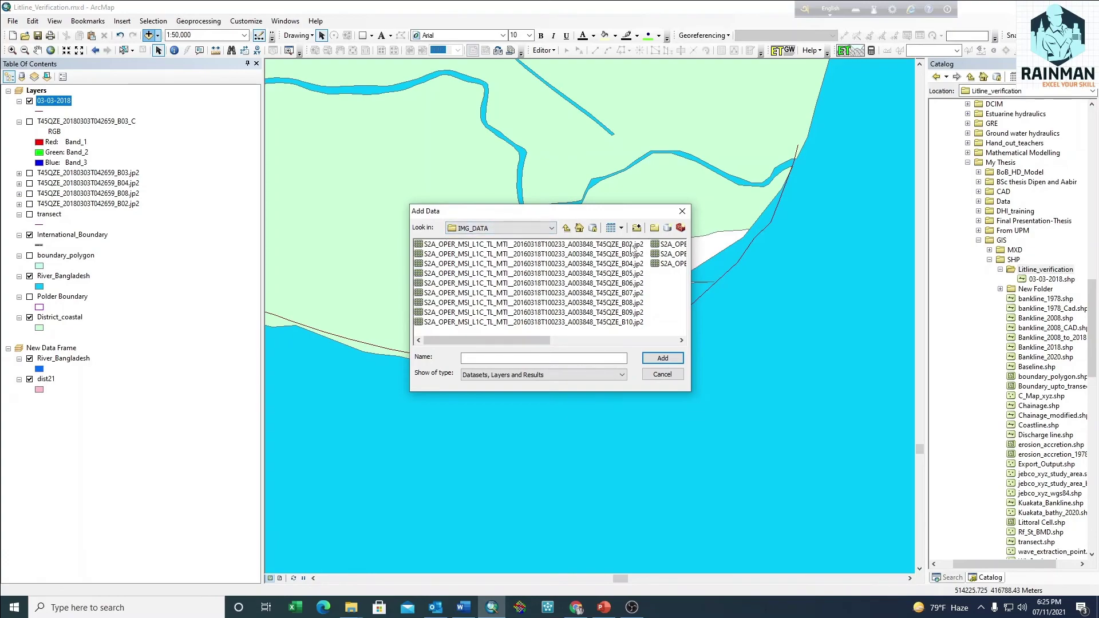
# - Add bands B02, B03, B04 and B08 together, then dismiss the invalid raster errors
pyautogui.click(631, 246)
pyautogui.keyDown('ctrl'); pyautogui.click(638, 254); pyautogui.keyUp('ctrl')
pyautogui.keyDown('ctrl'); pyautogui.click(635, 264); pyautogui.keyUp('ctrl')
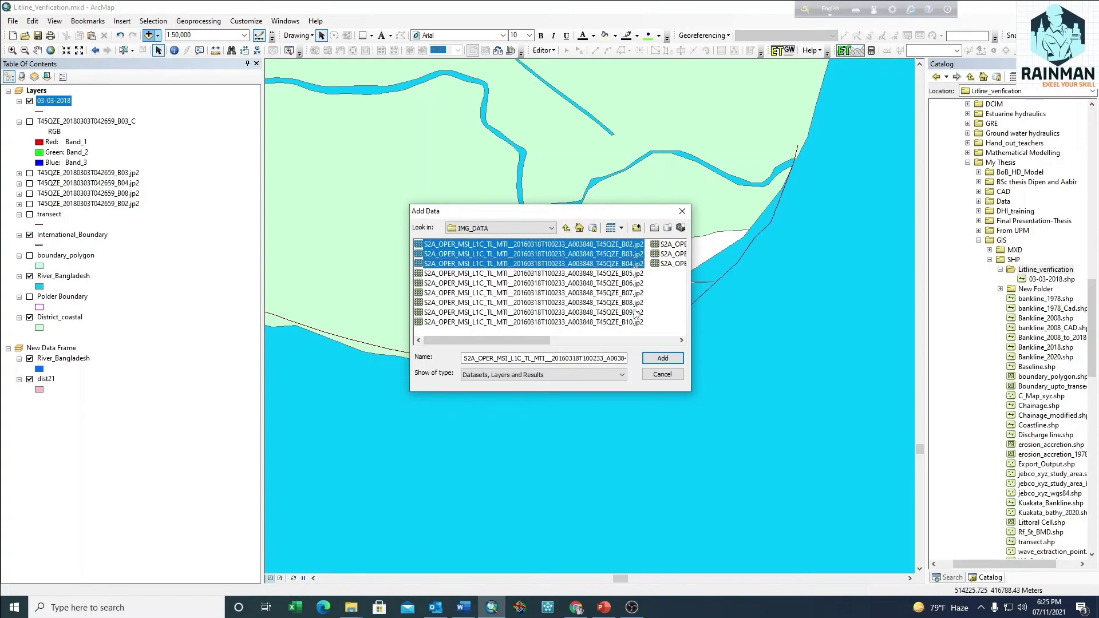
pyautogui.keyDown('ctrl'); pyautogui.click(634, 303); pyautogui.keyUp('ctrl')
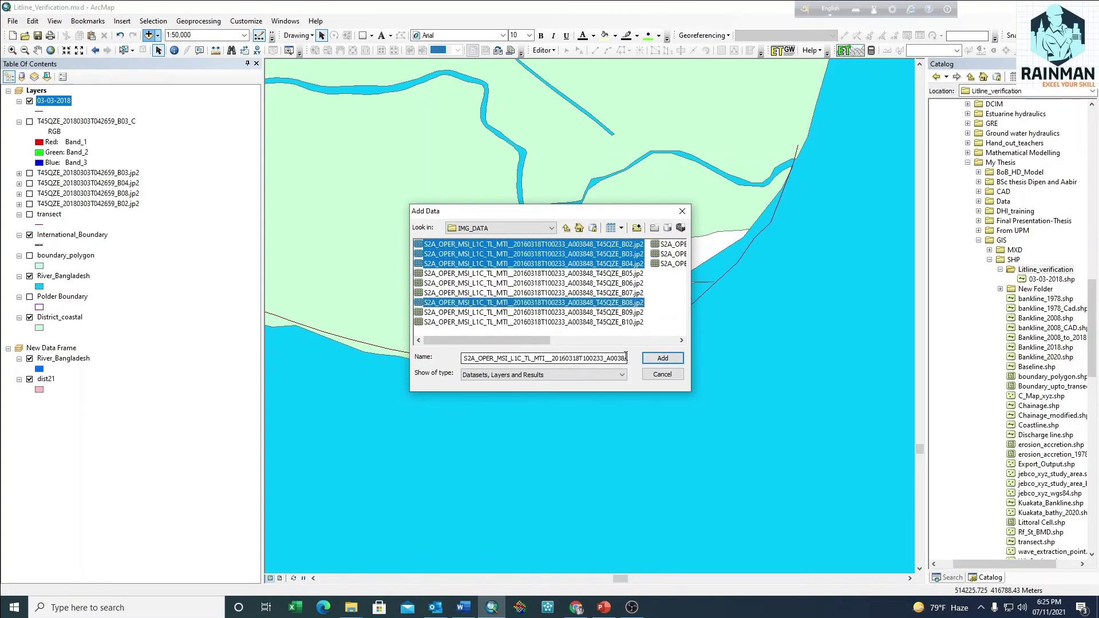
pyautogui.click(662, 359)
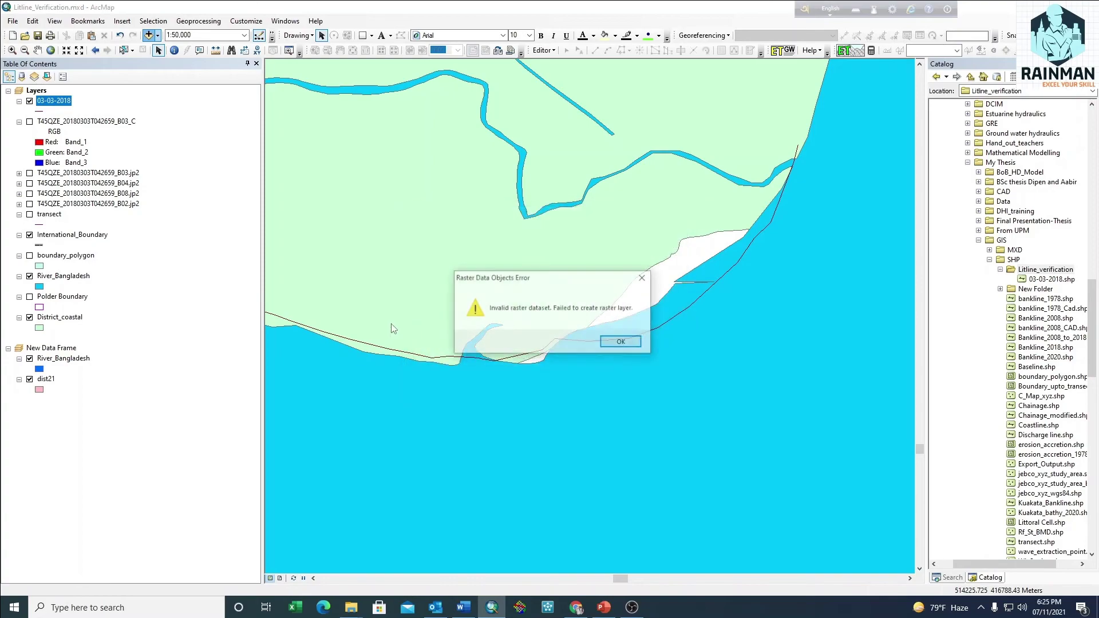
pyautogui.click(622, 342)
pyautogui.click(630, 346)
pyautogui.click(643, 278)
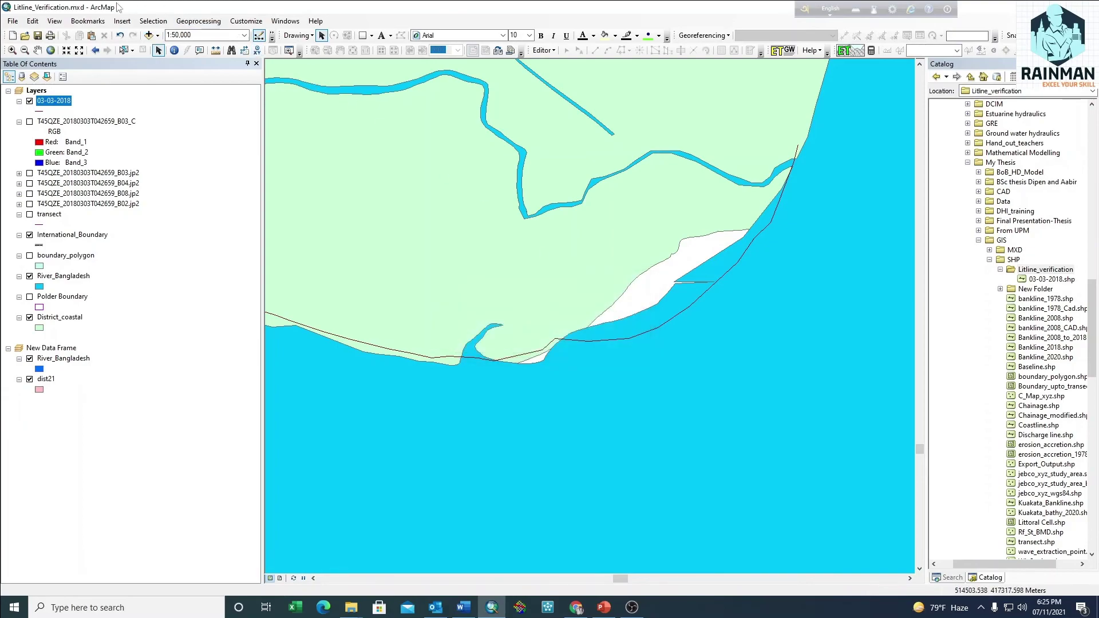
# - Browse to the January 2016 S2A_MSIL1C scene's L1C_T45QZE IMG_DATA folder
pyautogui.click(149, 35)
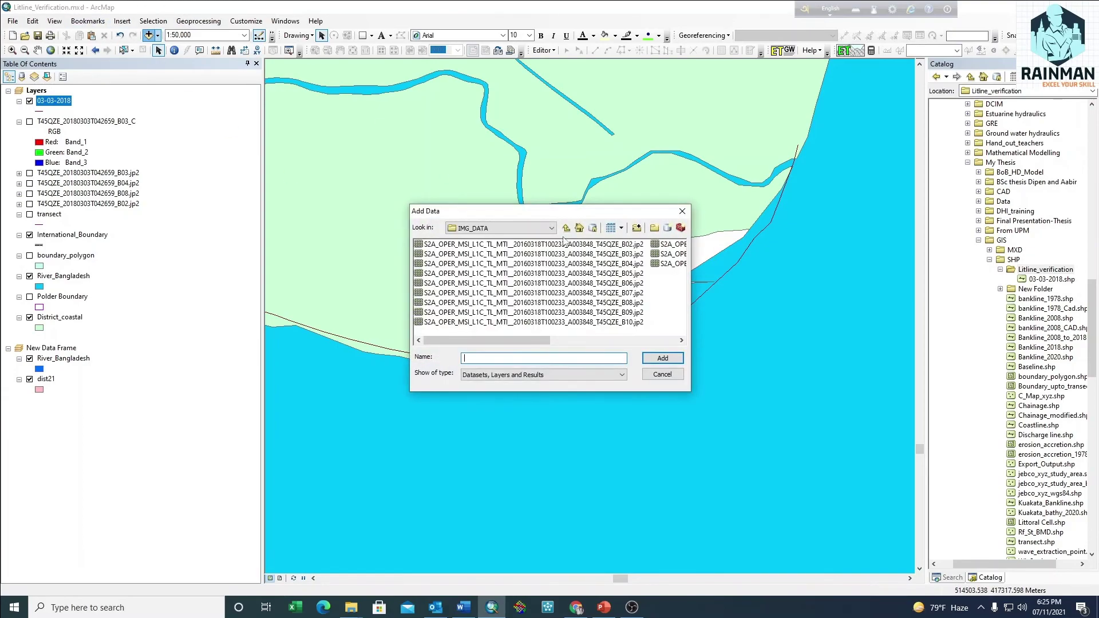
pyautogui.click(566, 229)
pyautogui.click(566, 228)
pyautogui.click(566, 228)
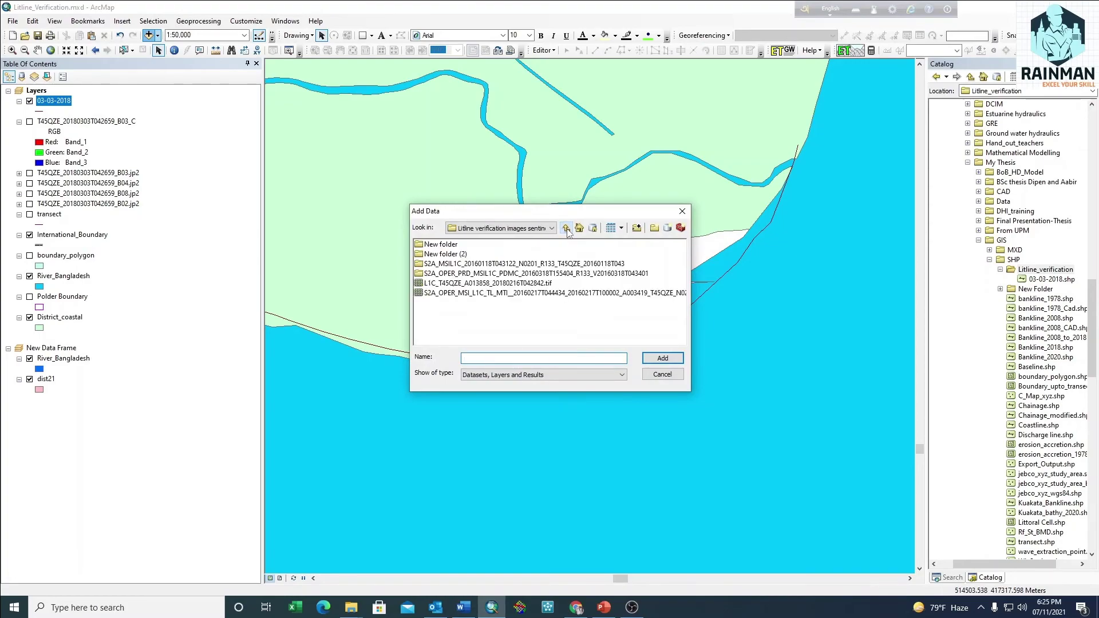
pyautogui.doubleClick(492, 265)
pyautogui.doubleClick(444, 264)
pyautogui.click(490, 245)
pyautogui.doubleClick(488, 245)
pyautogui.doubleClick(439, 254)
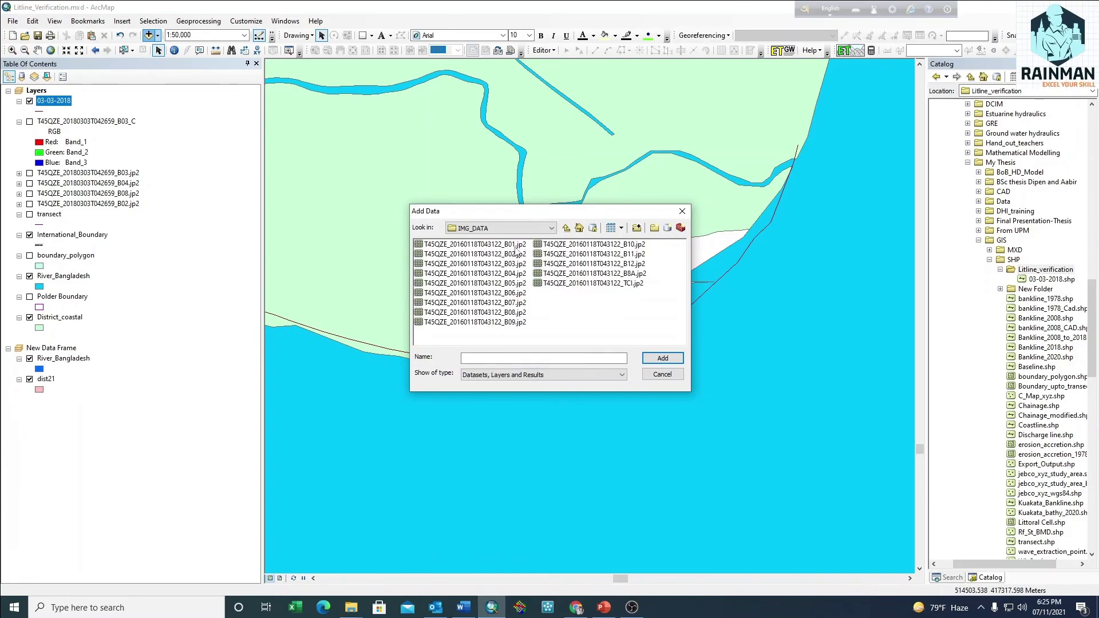
# - Add the B02 and then the B03 band images to the map
pyautogui.doubleClick(515, 254)
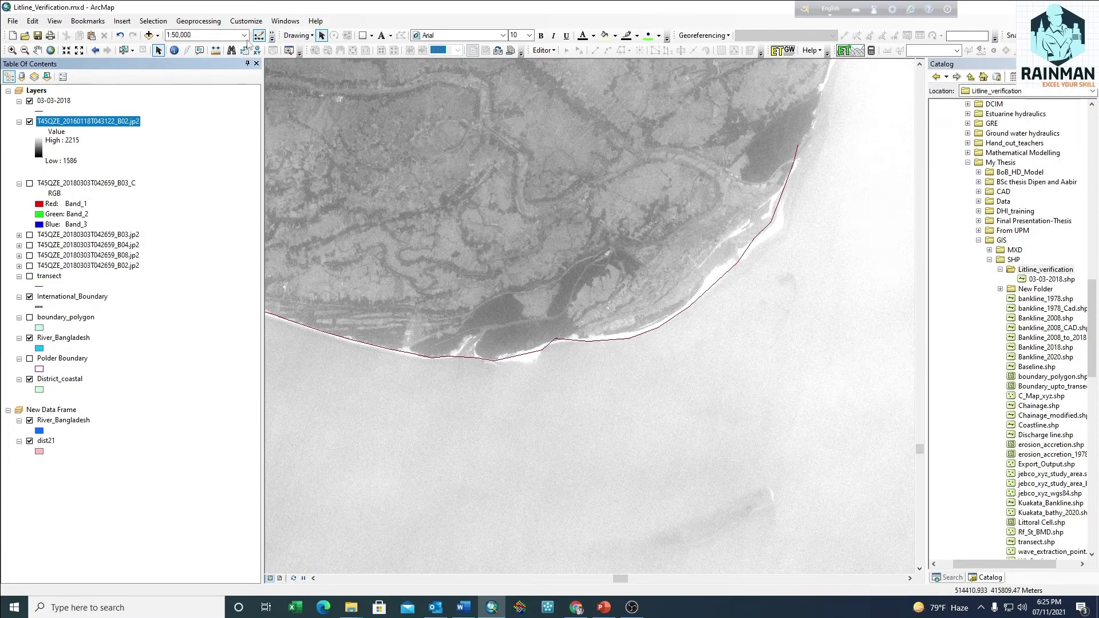
pyautogui.click(148, 35)
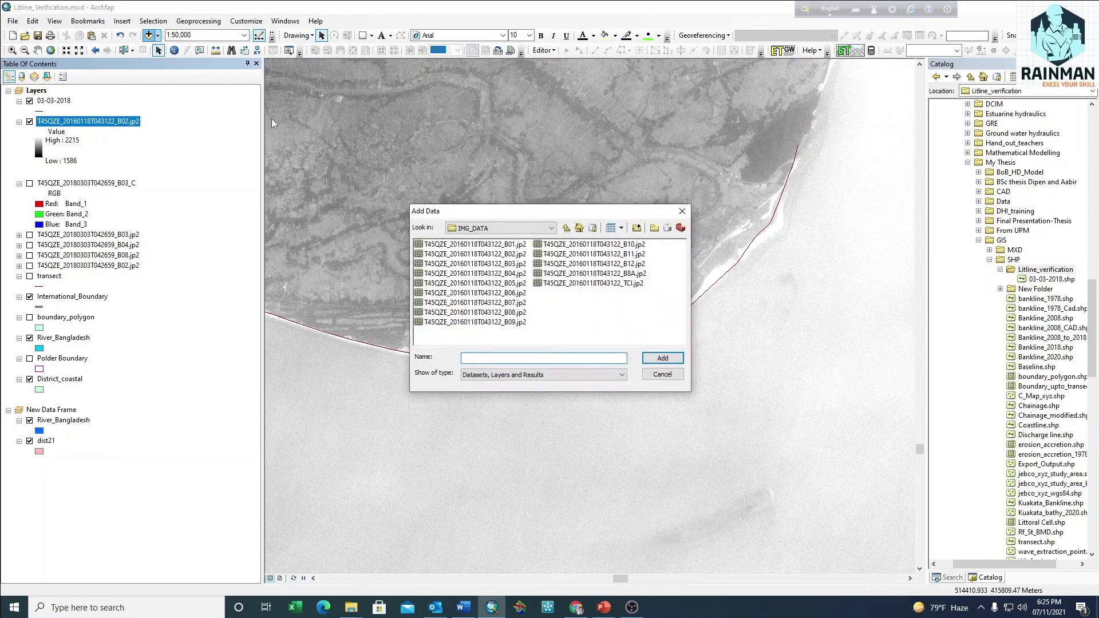
pyautogui.click(511, 264)
pyautogui.click(681, 362)
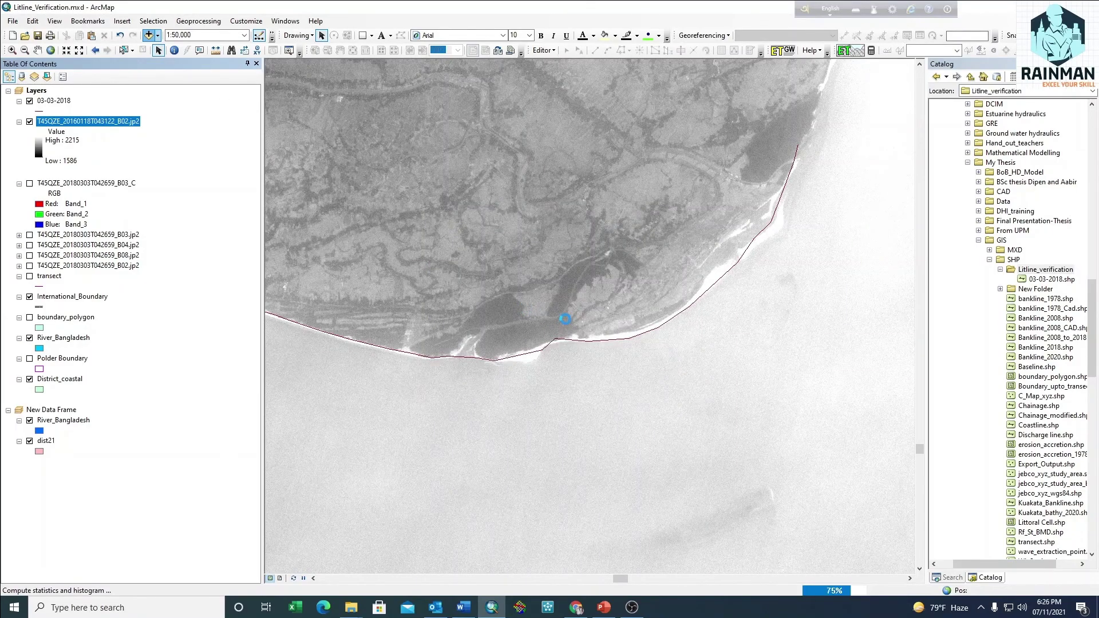
# - Add the B04.jp2 and B08.jp2 band images to the map as separate layers
pyautogui.click(148, 35)
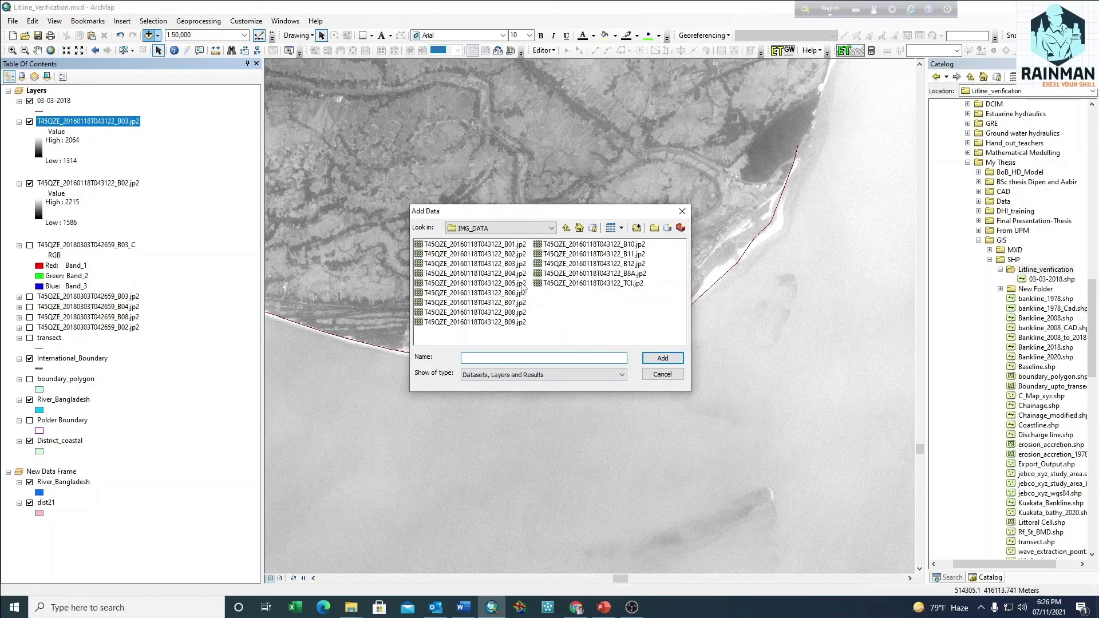
pyautogui.doubleClick(512, 278)
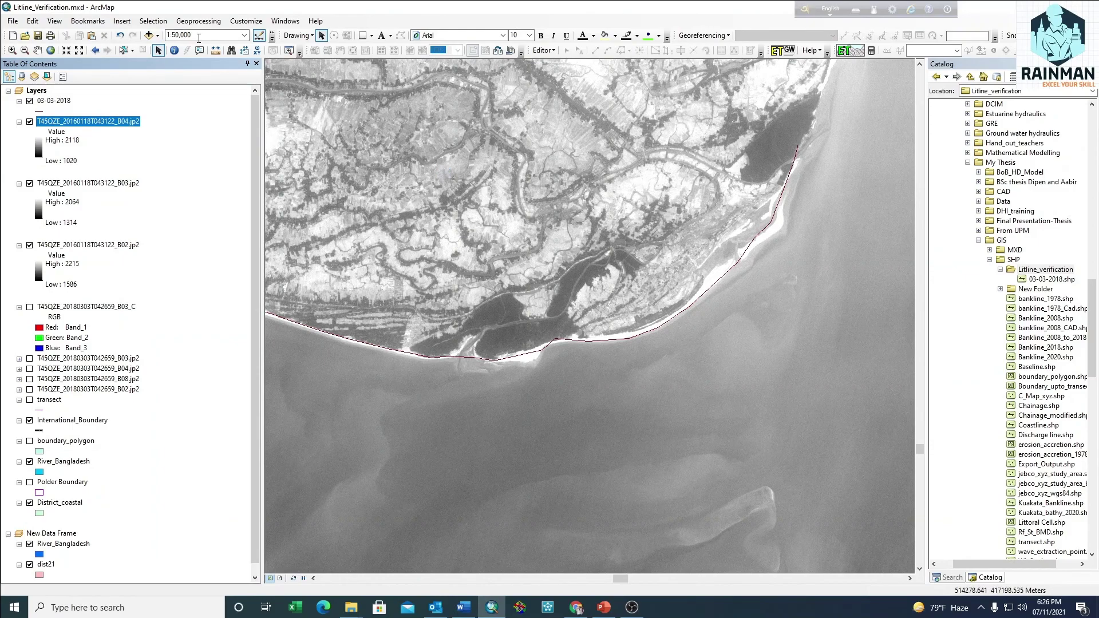
pyautogui.click(148, 35)
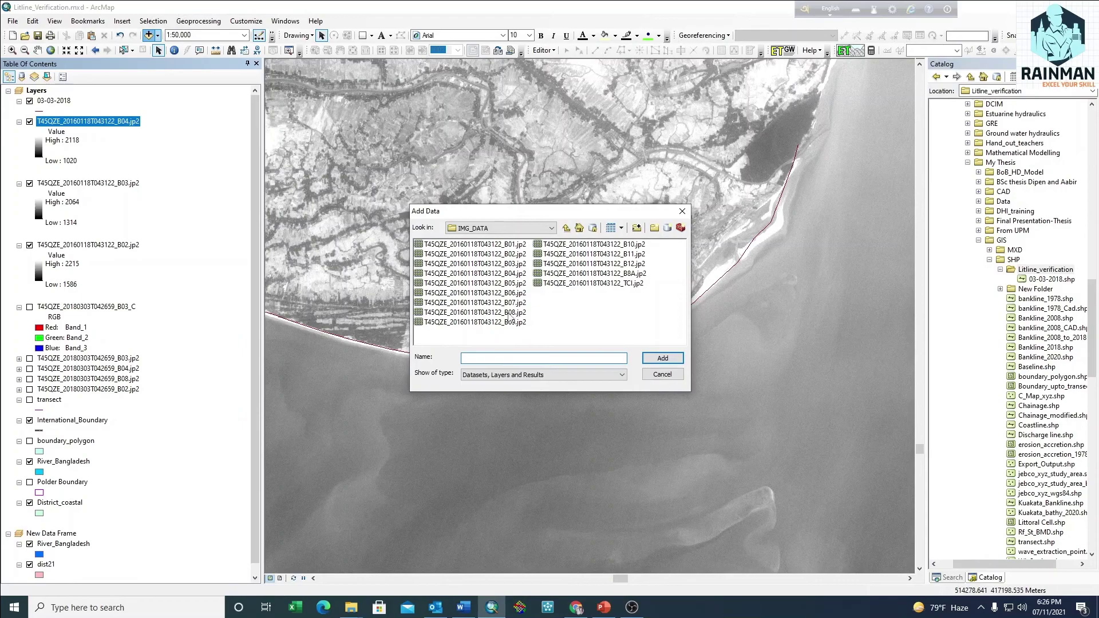
pyautogui.click(507, 316)
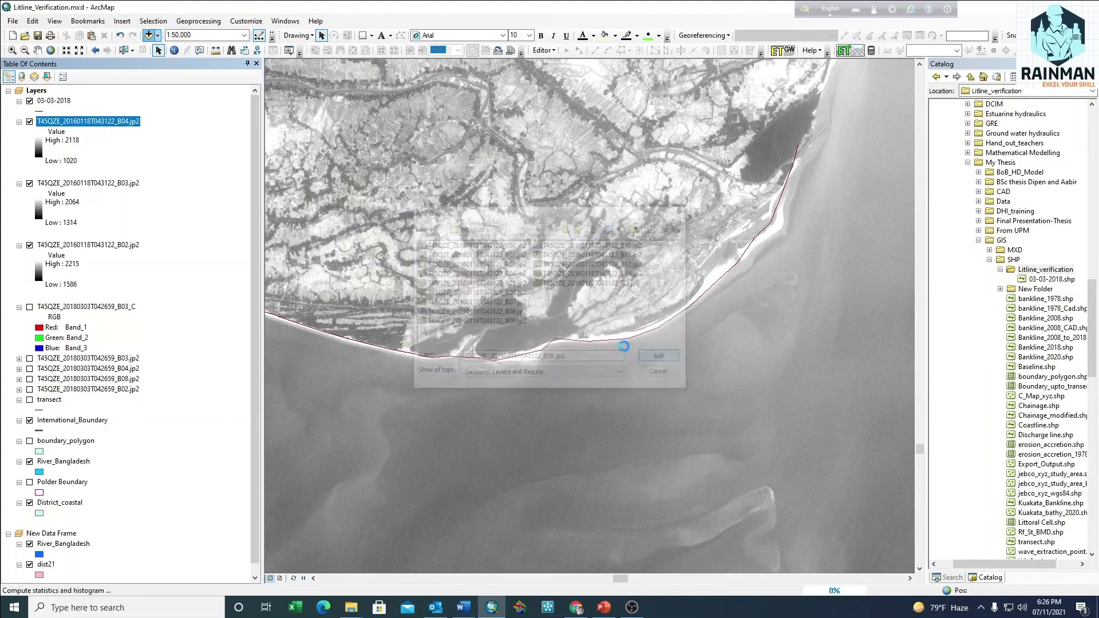
pyautogui.click(662, 358)
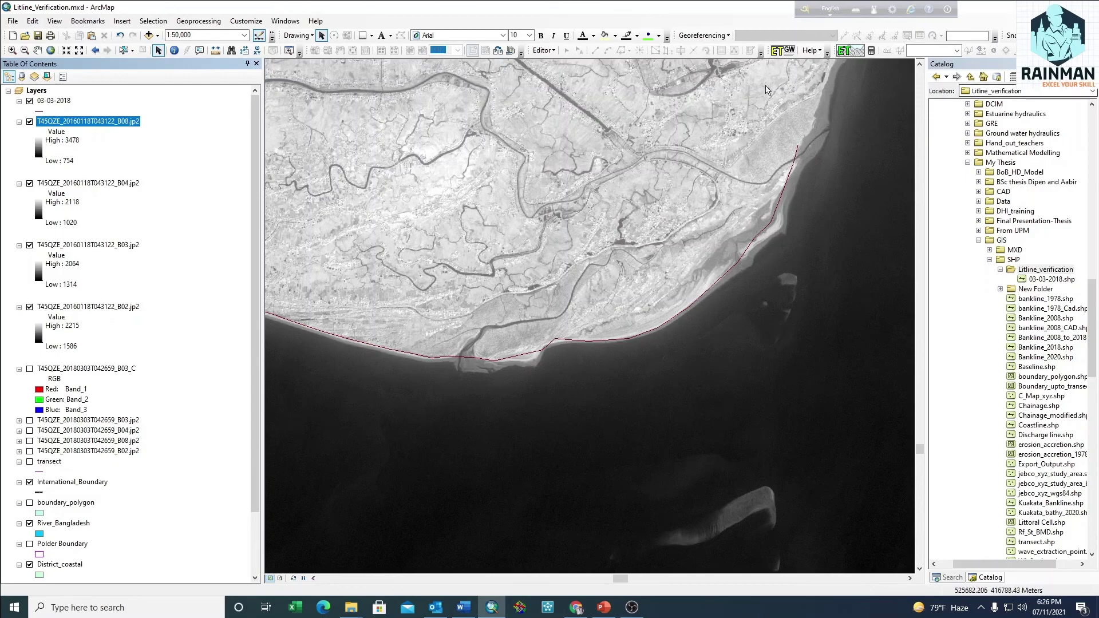
# - Search the tools for 'composite raster' from the Windows > Search panel
pyautogui.click(278, 23)
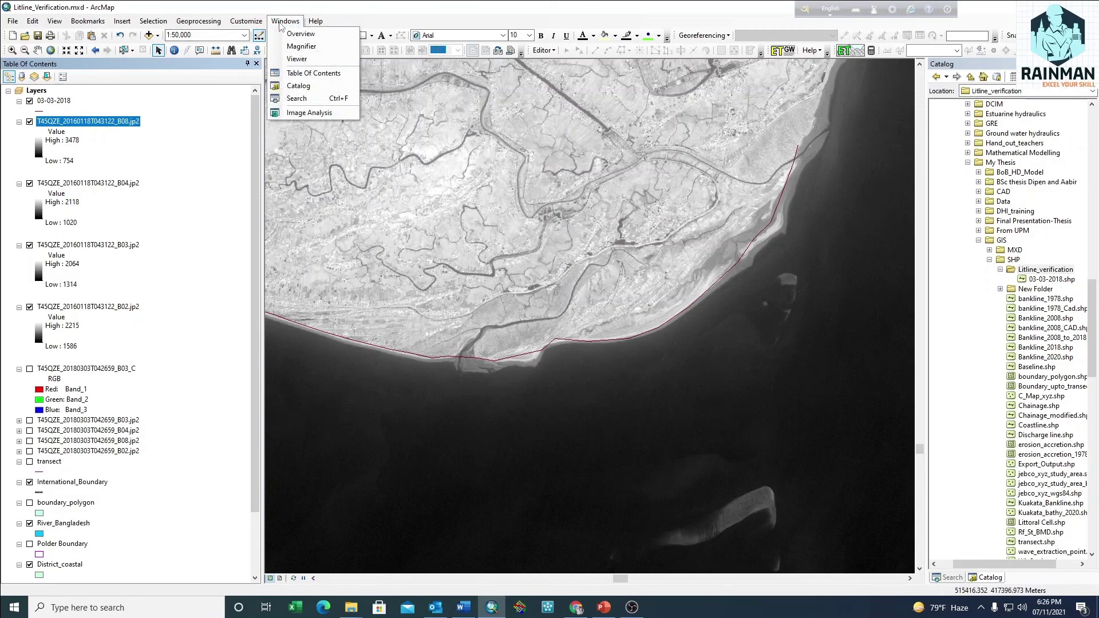
pyautogui.click(314, 98)
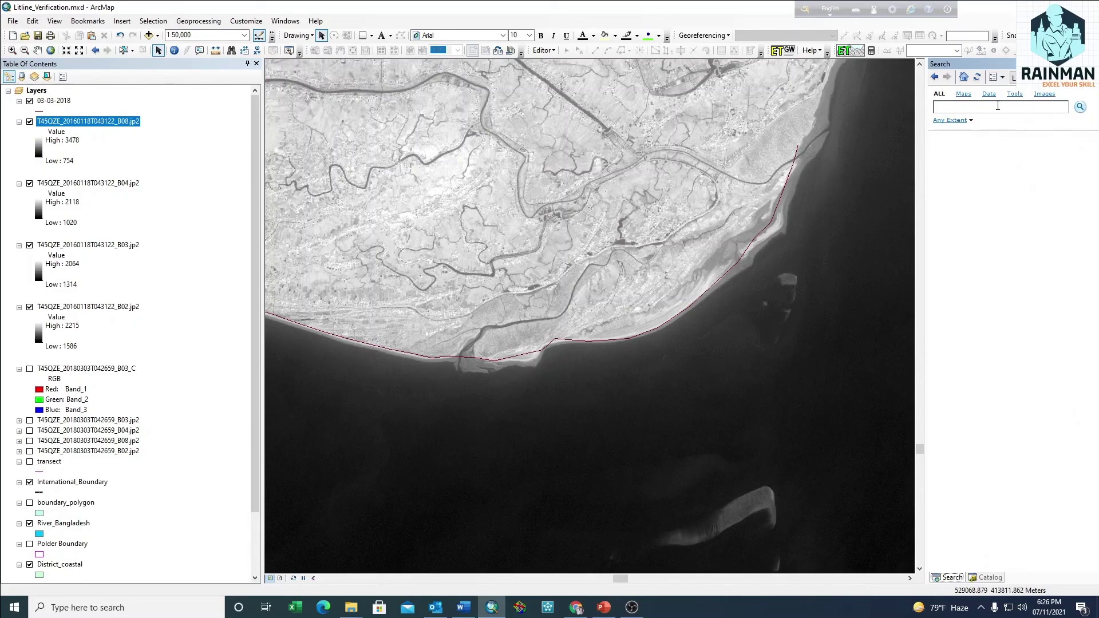
pyautogui.press('BackSpace')
pyautogui.press('BackSpace')
pyautogui.write('omposite')
pyautogui.press('Return')
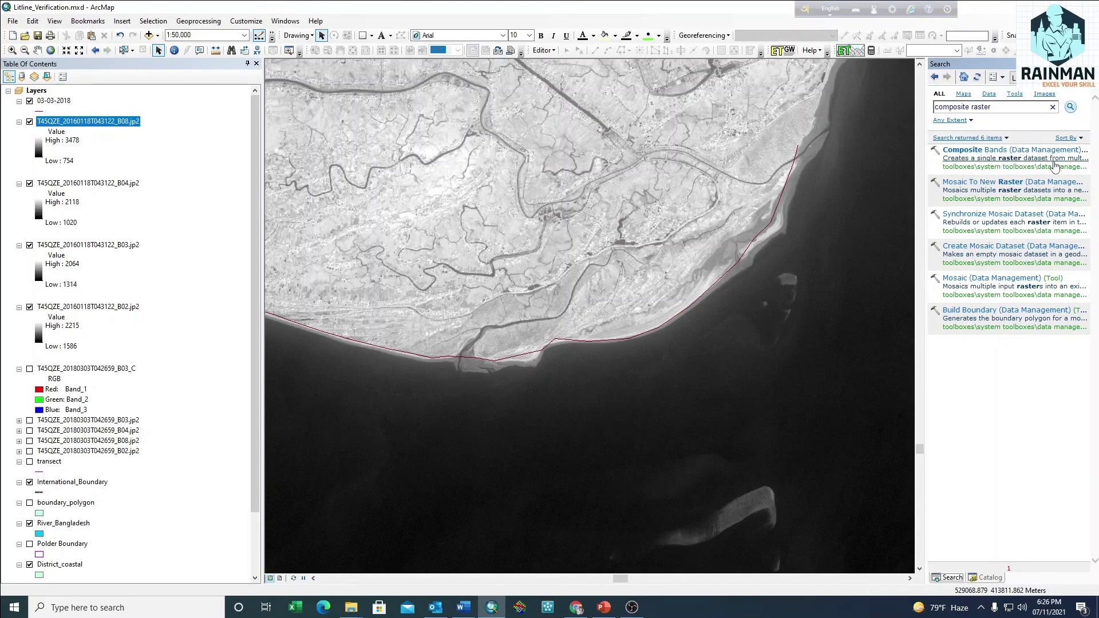
# - Run Composite Bands on the B08, B04, B03 and B02 layers into Default.gdb
pyautogui.click(1006, 149)
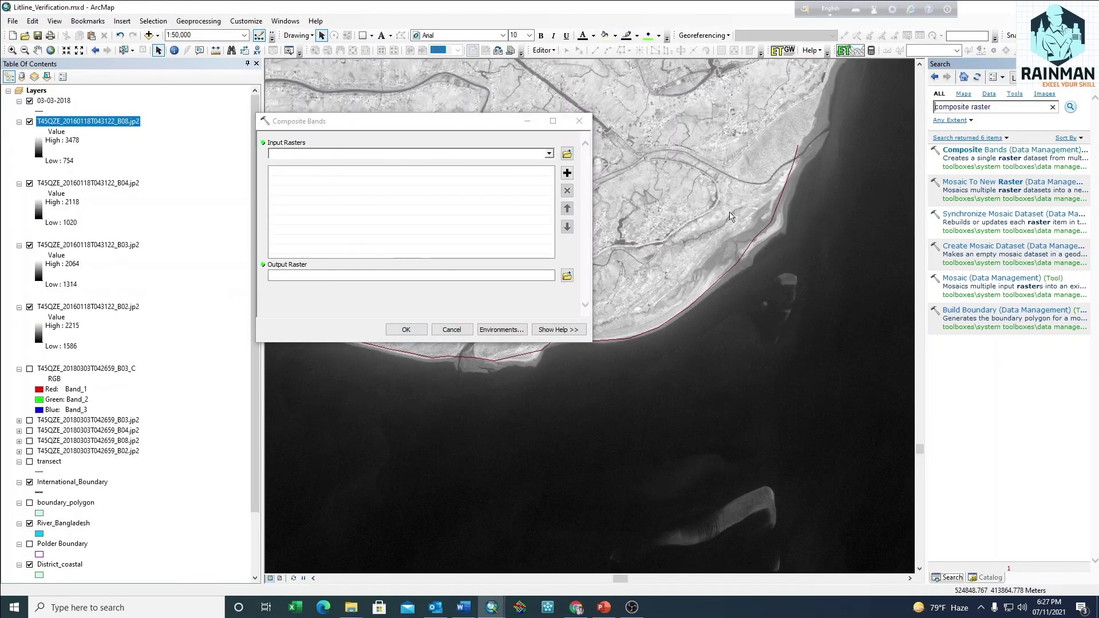
pyautogui.keyDown('ctrl'); pyautogui.click(105, 183); pyautogui.keyUp('ctrl')
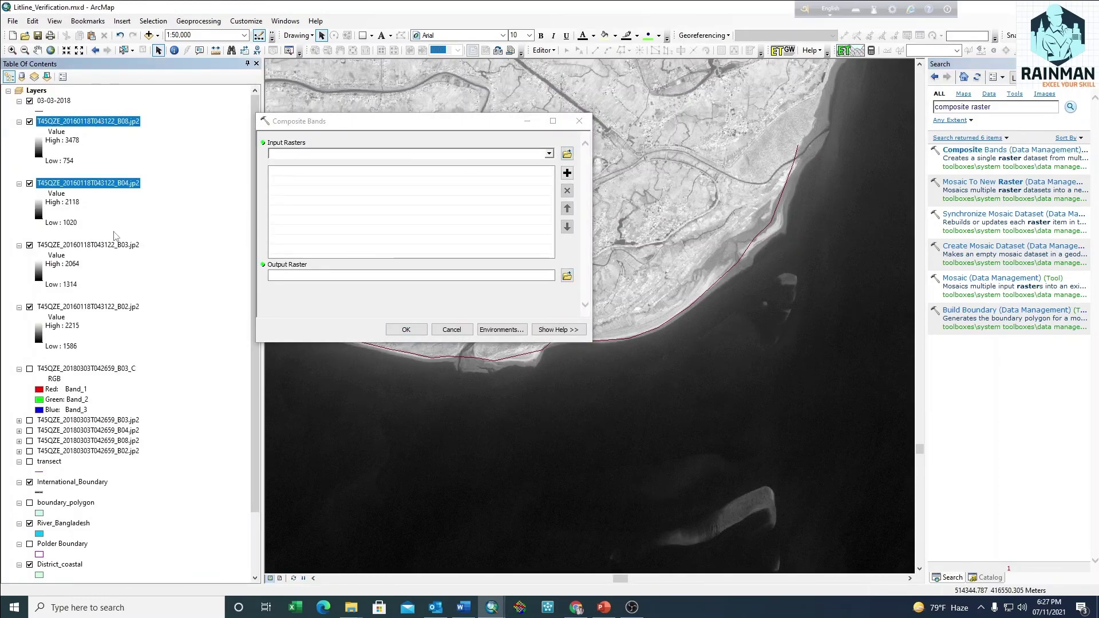
pyautogui.keyDown('ctrl'); pyautogui.click(115, 245); pyautogui.keyUp('ctrl')
pyautogui.keyDown('ctrl'); pyautogui.click(104, 307); pyautogui.keyUp('ctrl')
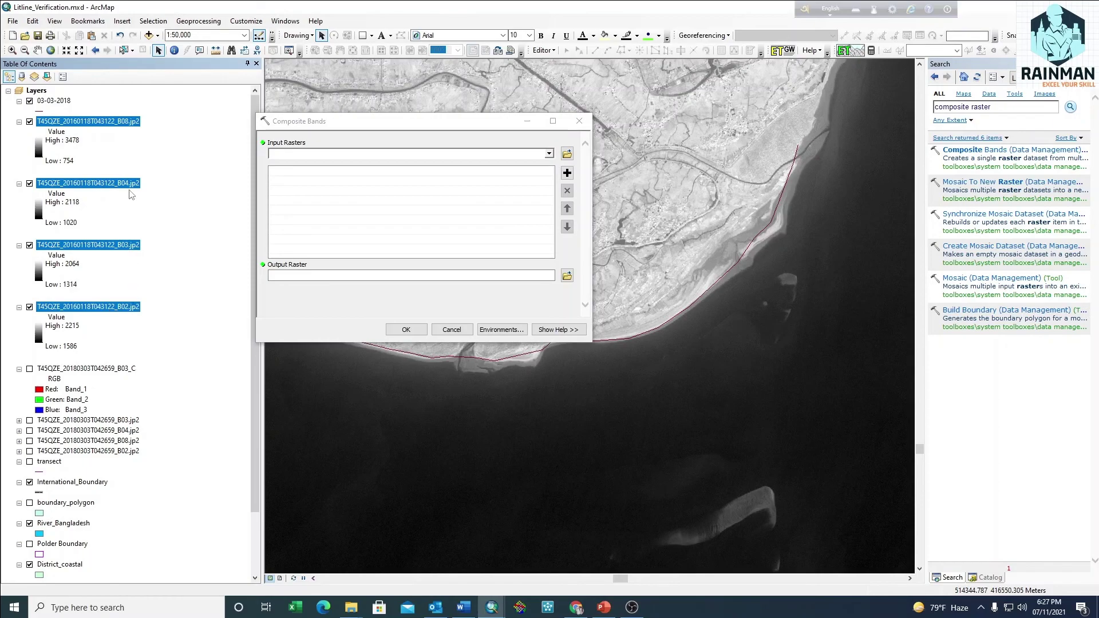
pyautogui.moveTo(131, 190); pyautogui.dragTo(381, 222)
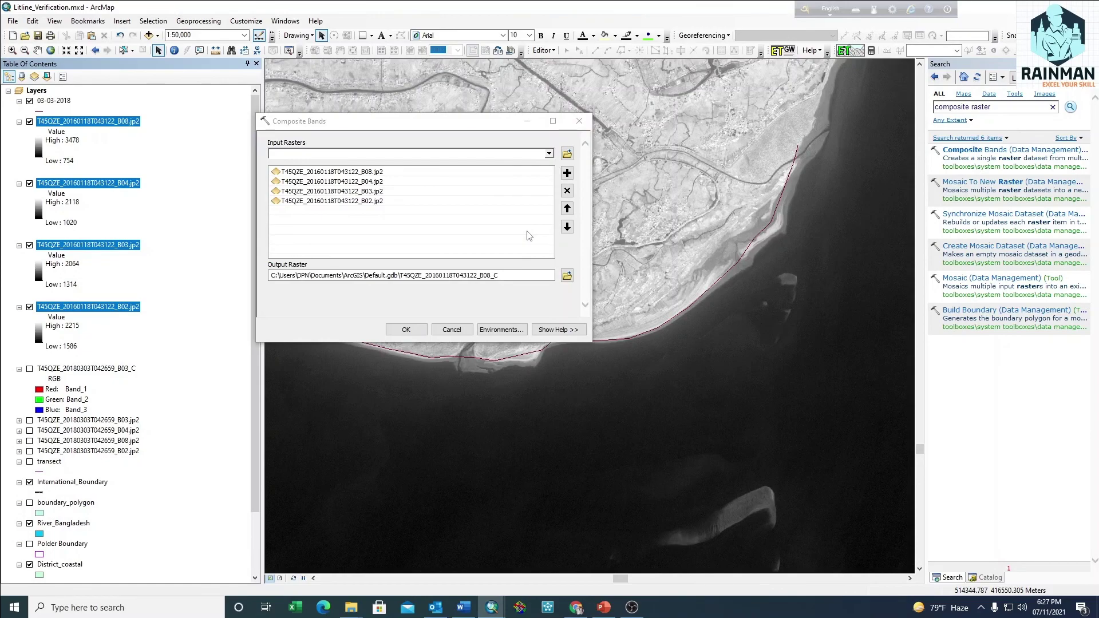
pyautogui.click(406, 329)
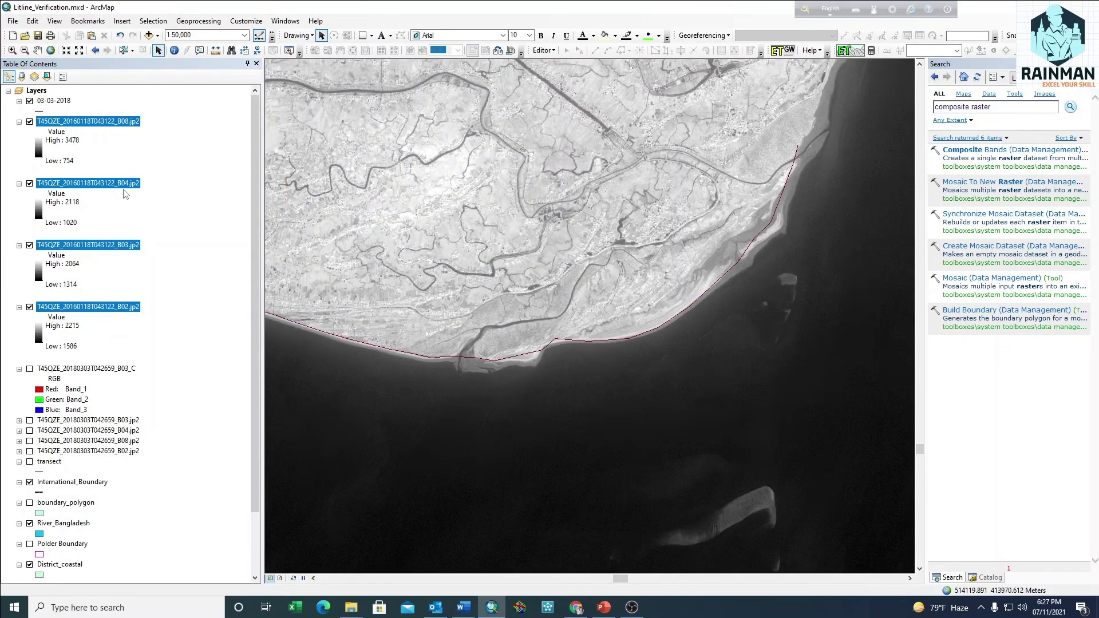